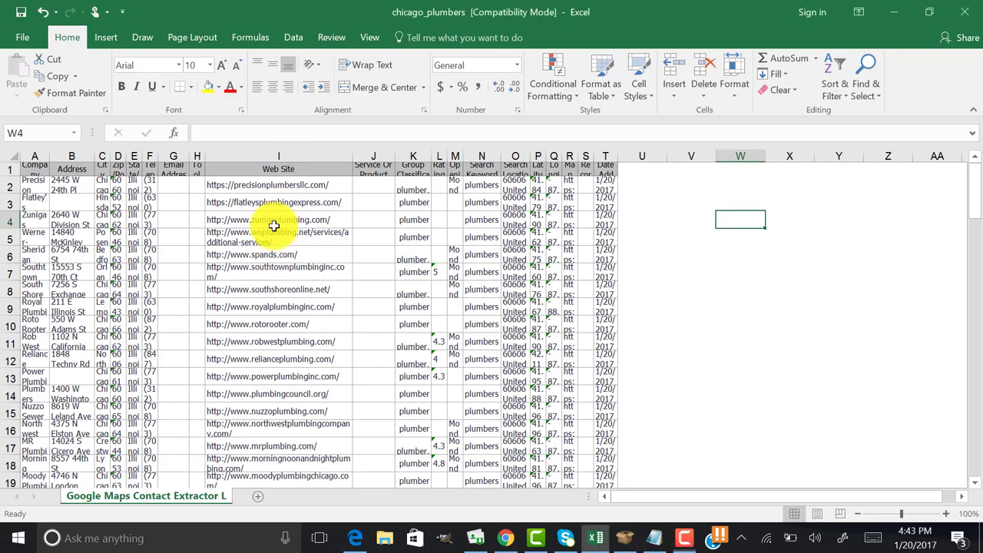
Copy the whole Web Site column and paste it into a new Notepad document.
click(281, 154)
key(ctrl+c)
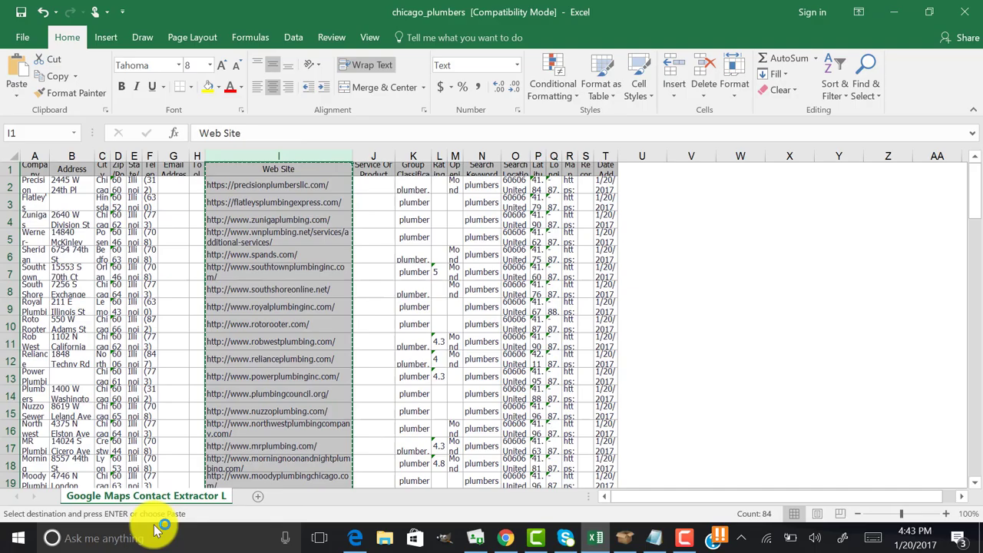
click(154, 528)
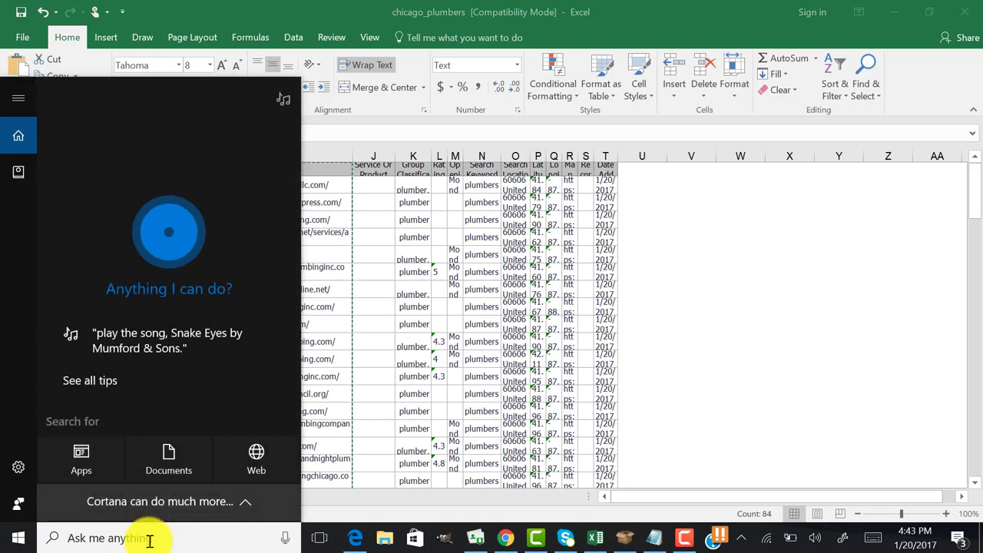
text(not)
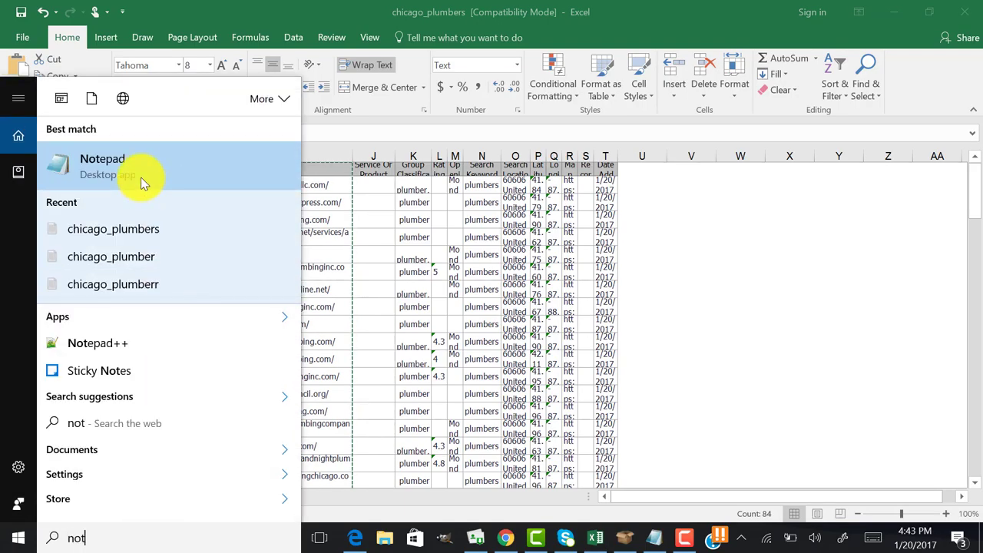
click(142, 182)
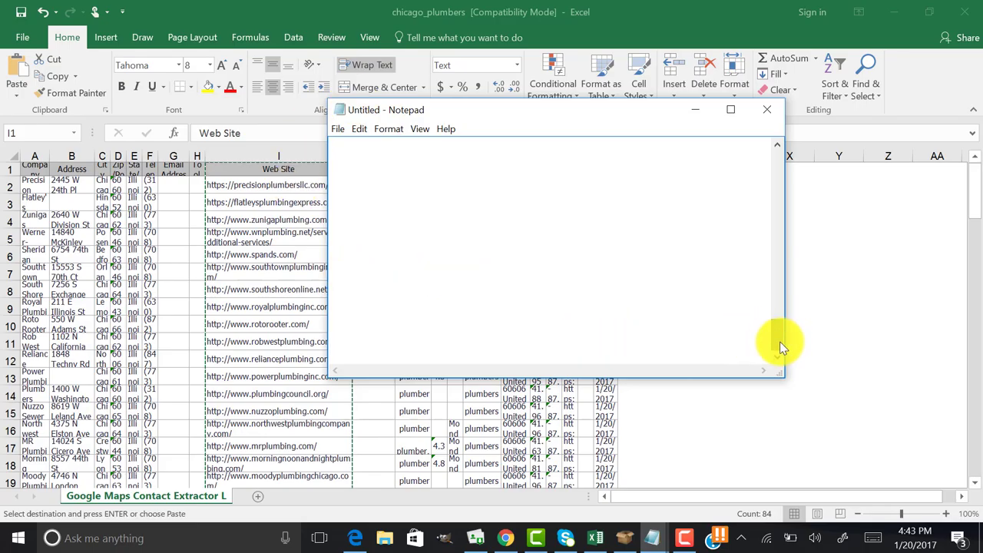
key(ctrl+v)
drag(781, 307, 775, 165)
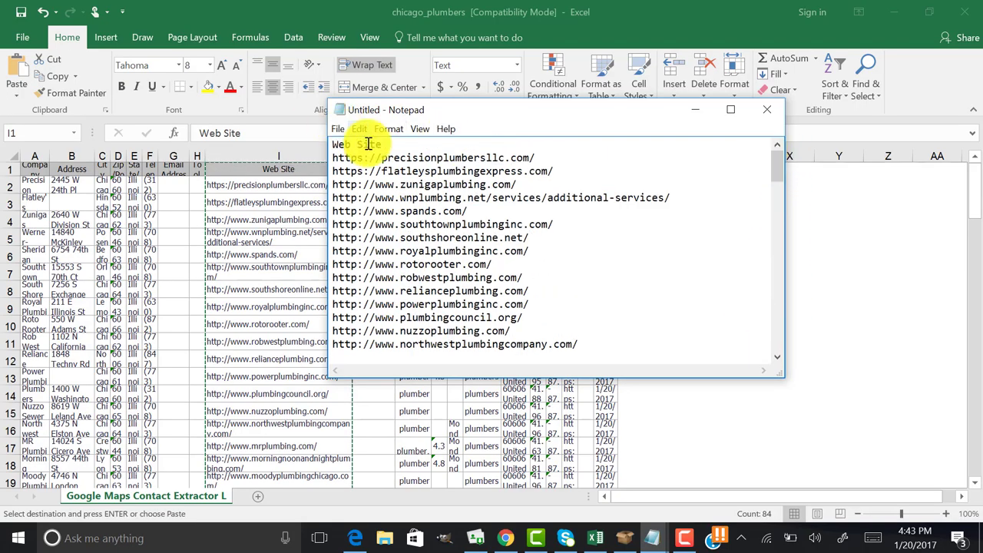
Delete the "Web Site" heading and its leftover blank line from the start of the URL list.
drag(384, 146, 328, 145)
key(Delete)
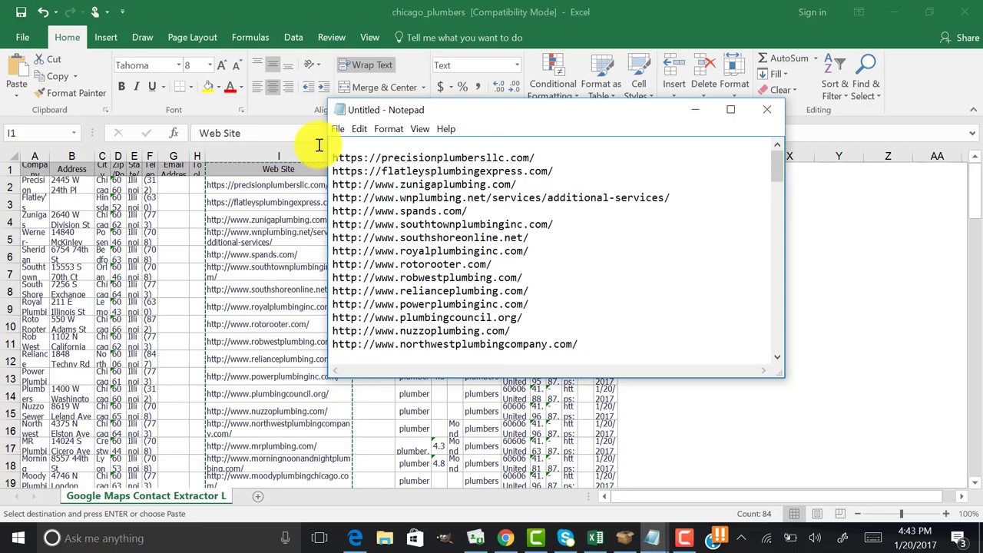
key(Delete)
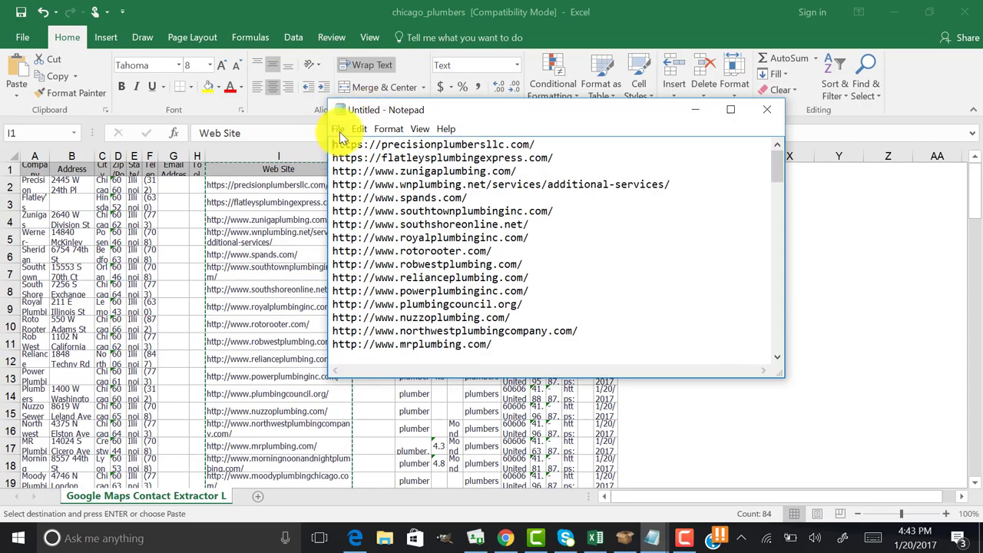
Save the URL list to the Desktop as chicago_plumbers.txt, replacing the existing file.
click(339, 131)
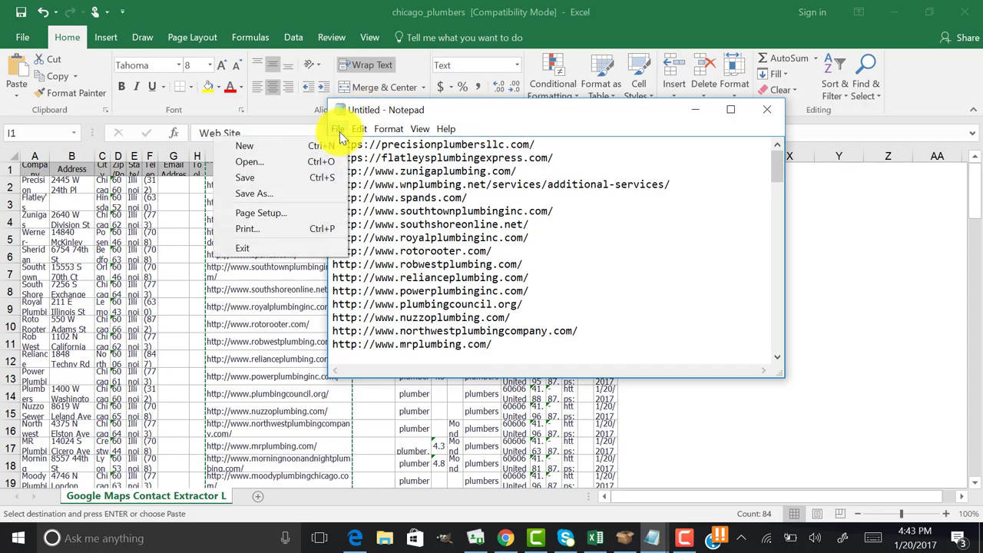
click(292, 192)
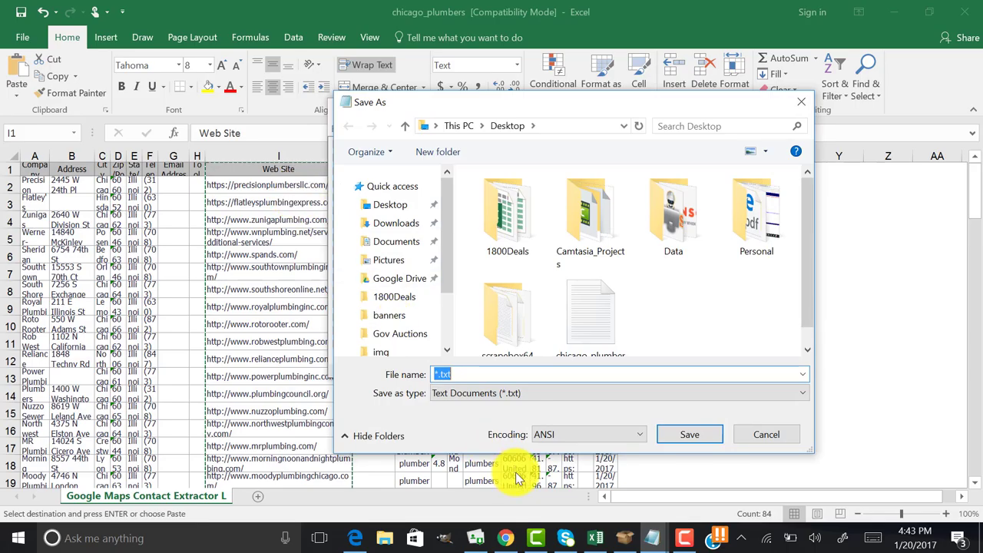
text(chic)
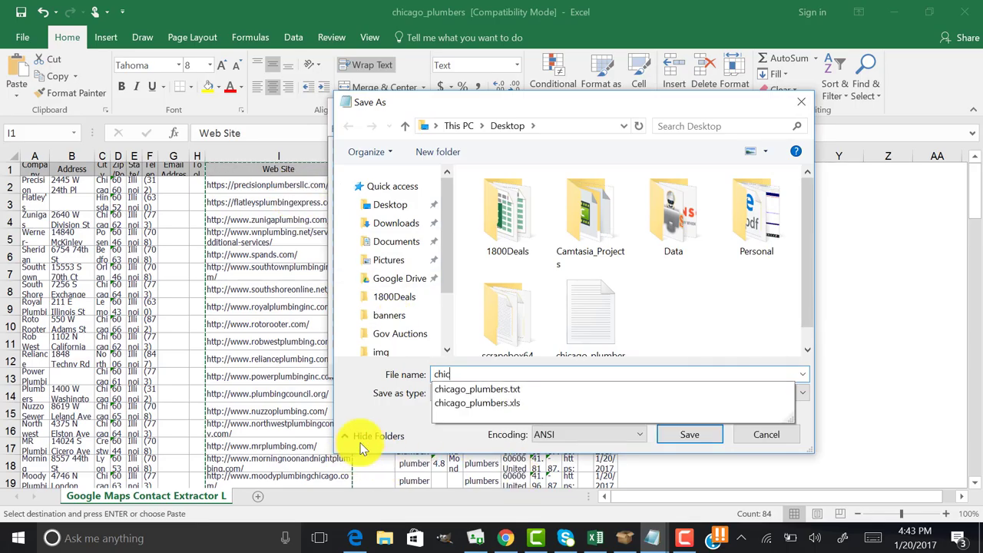
click(511, 391)
click(686, 441)
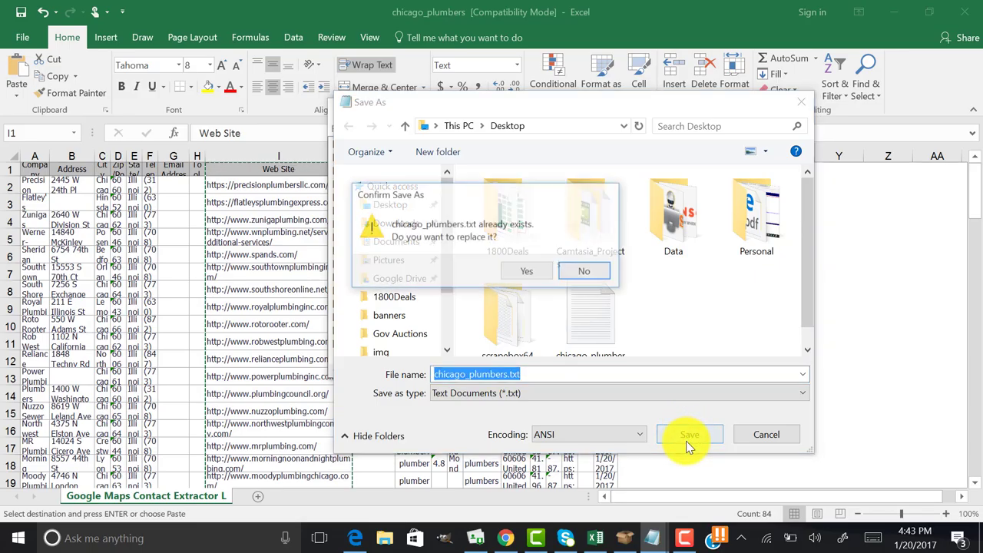
click(527, 269)
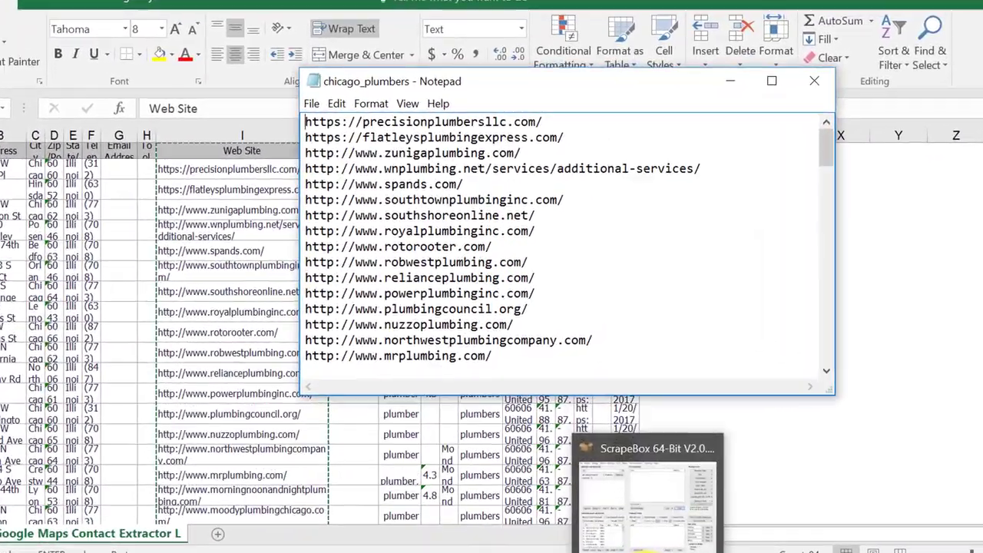
Switch to ScrapeBox and import the chicago_plumbers text file from the Desktop, adding it to the current URL list.
click(623, 537)
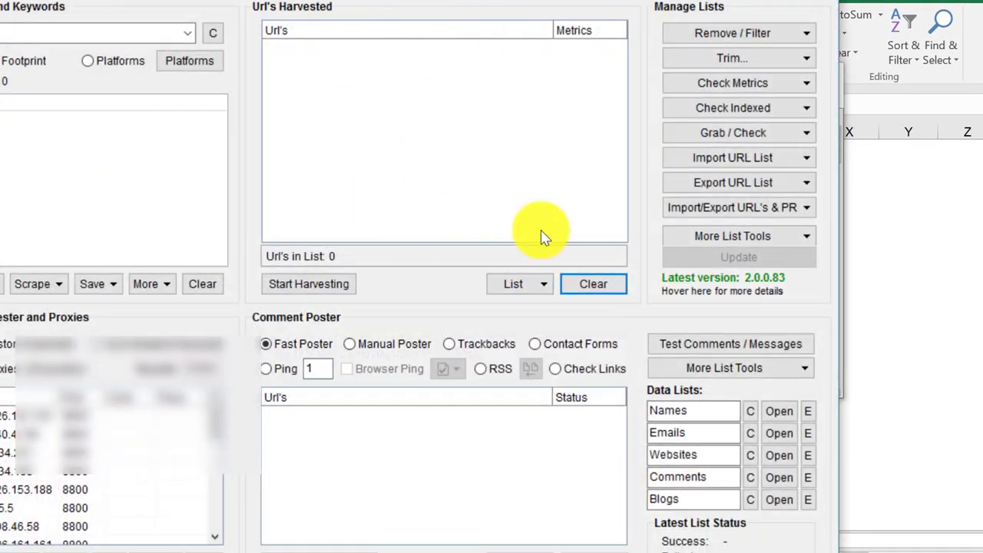
click(798, 2)
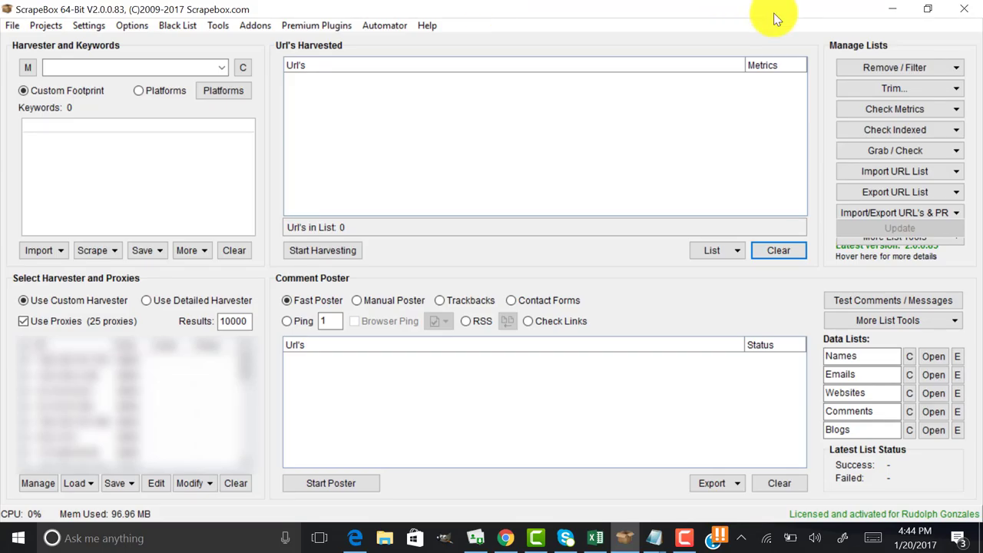
click(945, 173)
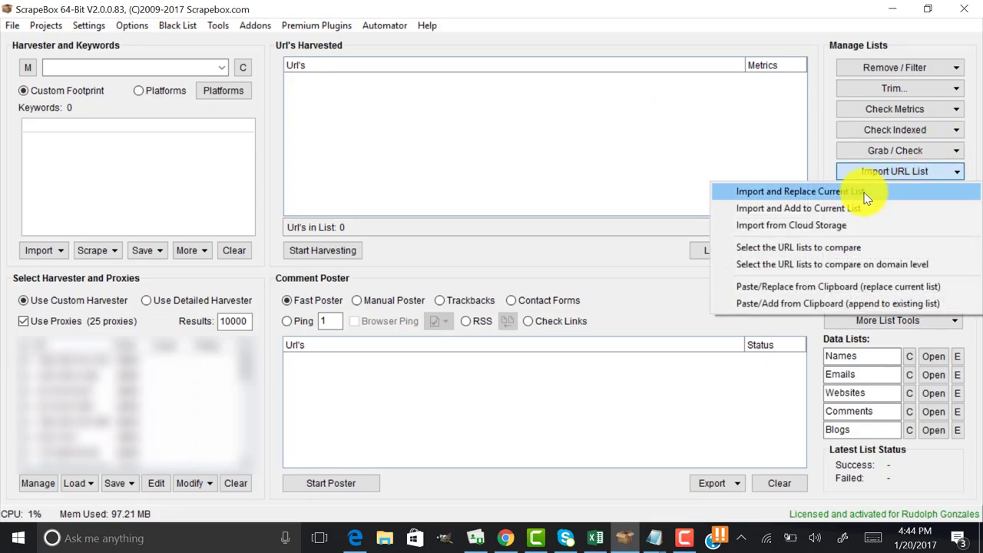
click(818, 214)
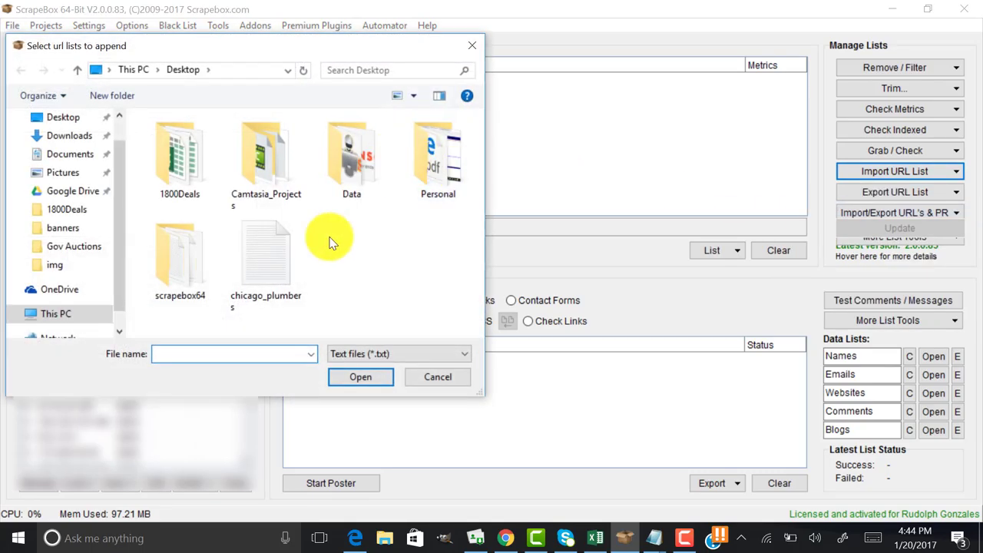
click(261, 284)
click(358, 376)
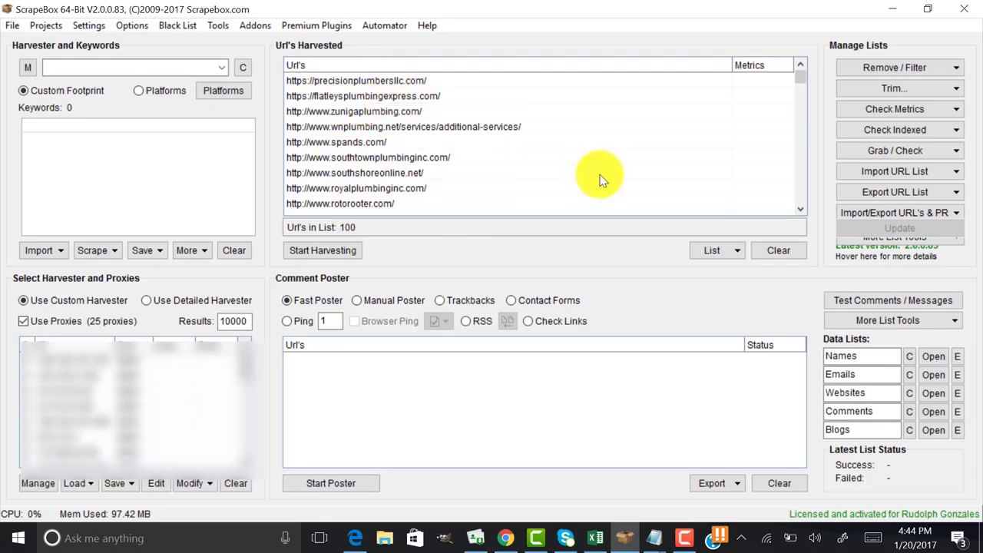
Trim the harvested URLs to root and remove the duplicate URLs from the list.
click(954, 90)
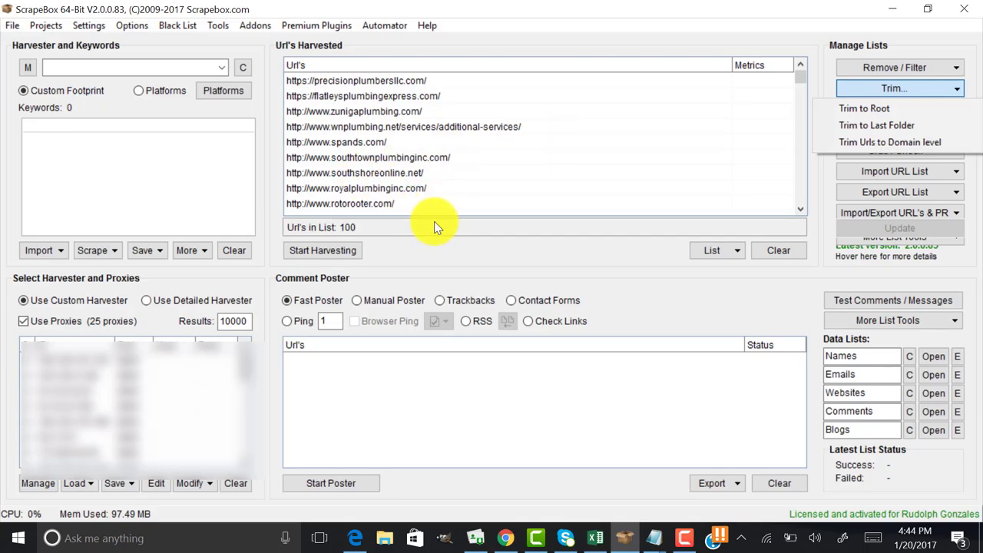
click(854, 110)
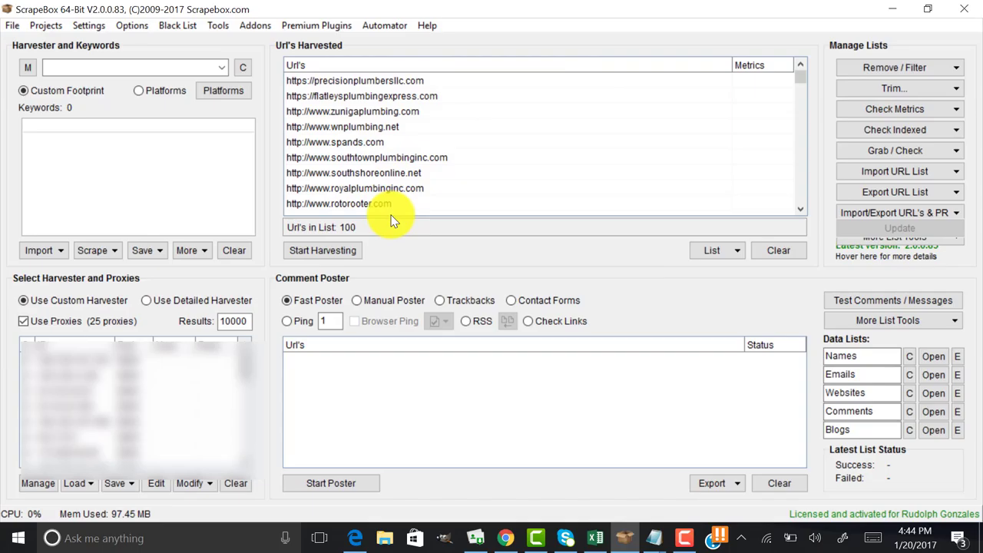
click(942, 71)
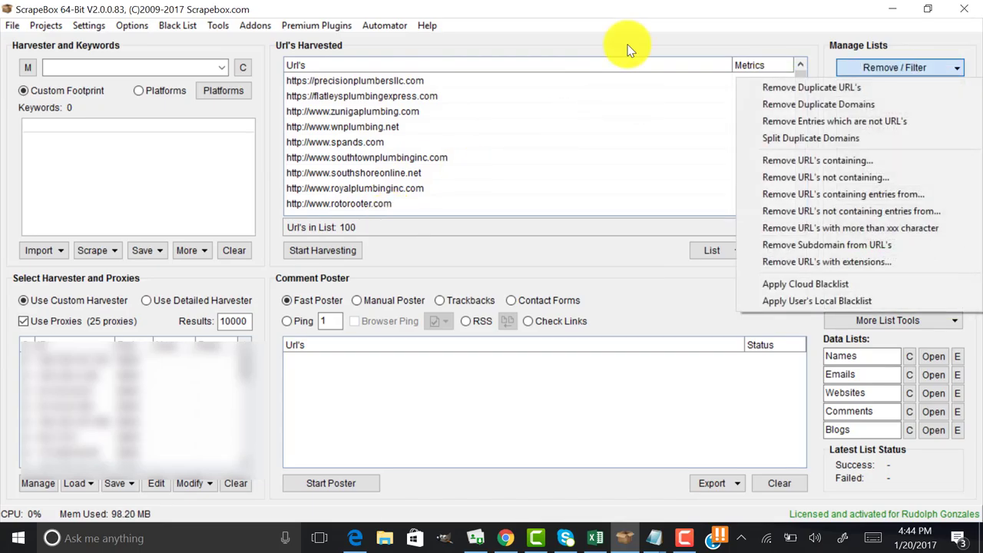
click(842, 86)
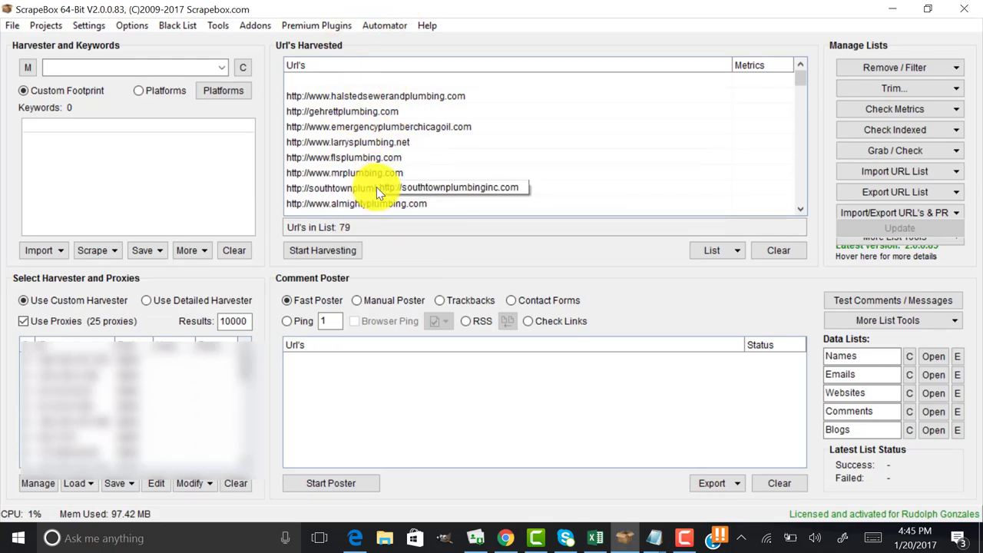
Load the URLs from the ScrapeBox harvester into the Alexa Rank Checker addon and start the rank check.
click(248, 27)
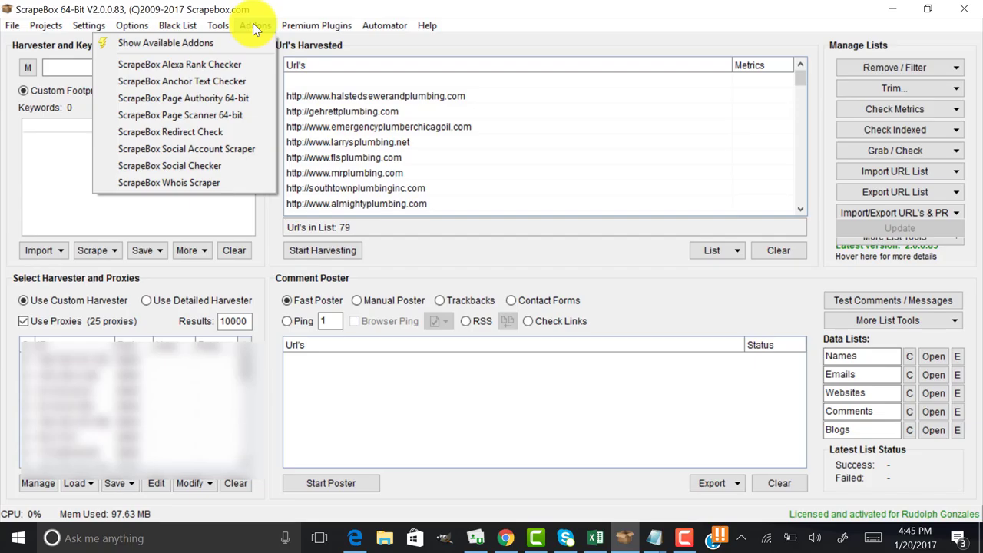
click(227, 67)
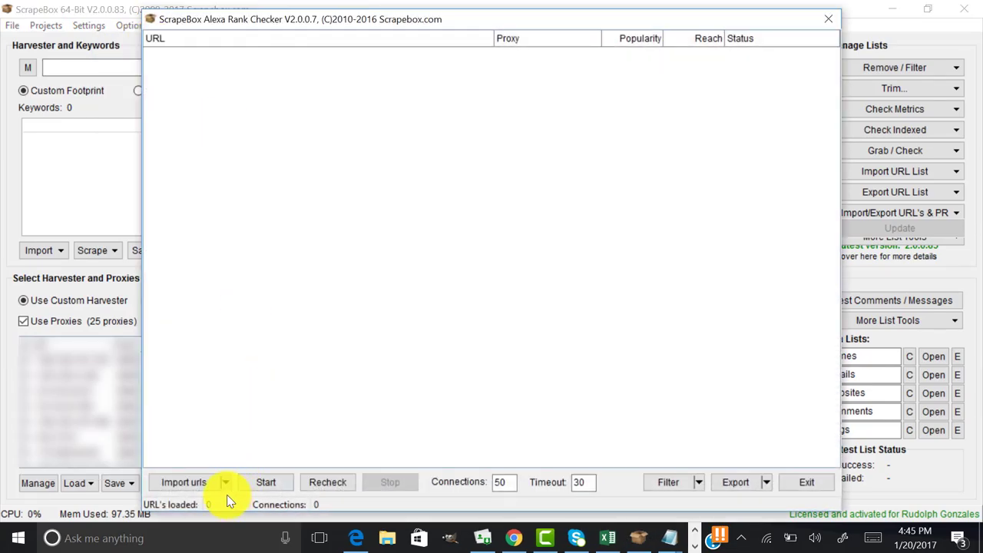
click(225, 485)
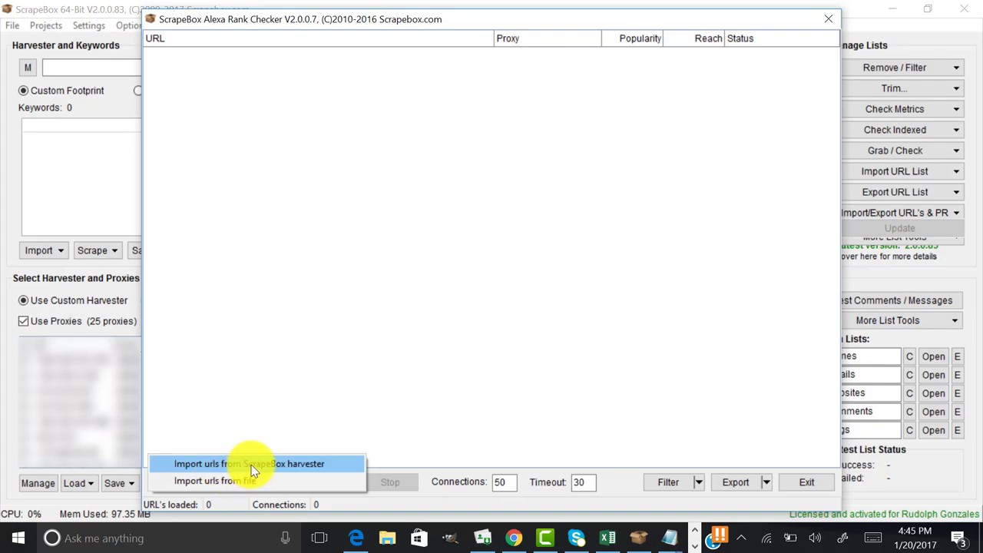
click(253, 465)
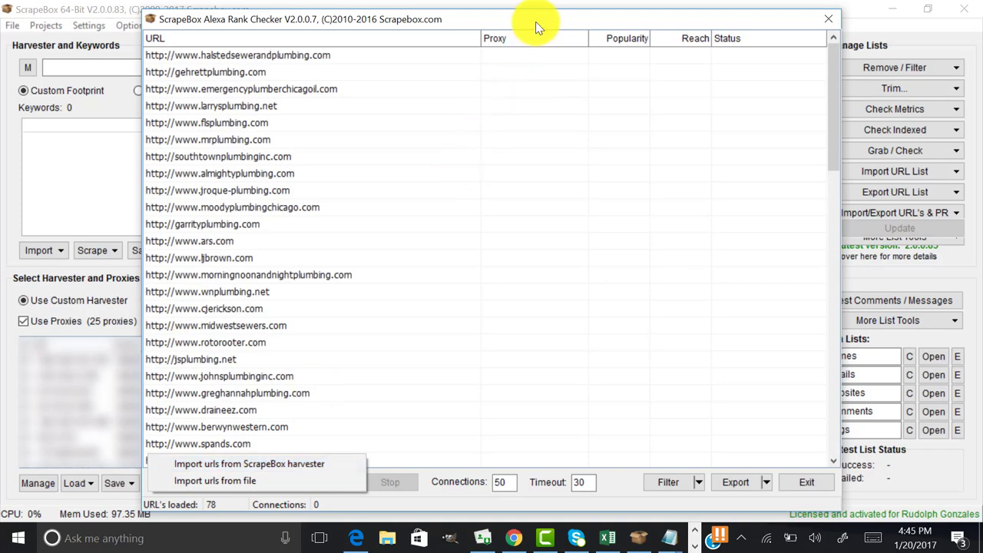
drag(535, 21, 526, 175)
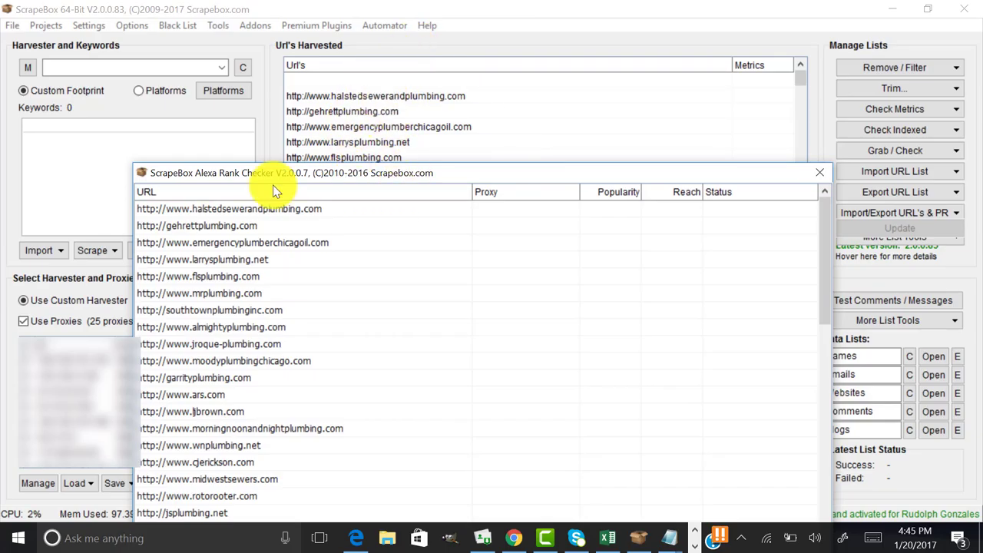
drag(500, 171, 498, 32)
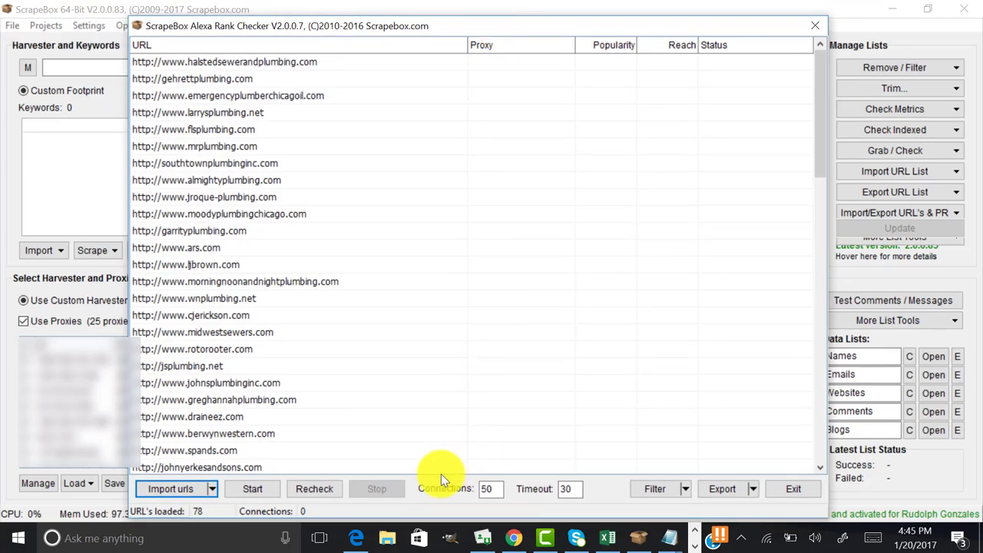
click(262, 498)
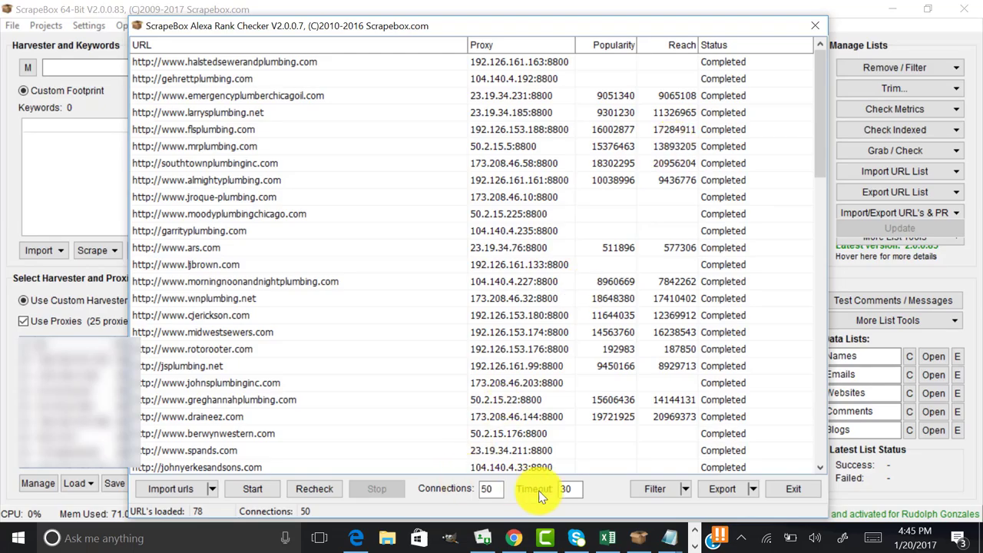
Export the Alexa rank results to the Desktop as an Excel file named chicago_plumbers_clean.
click(752, 490)
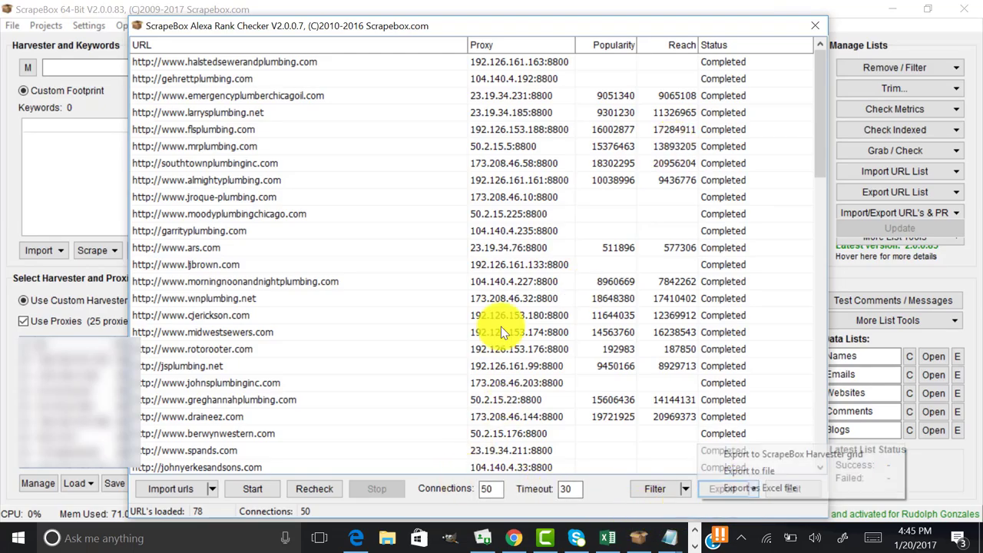
click(766, 489)
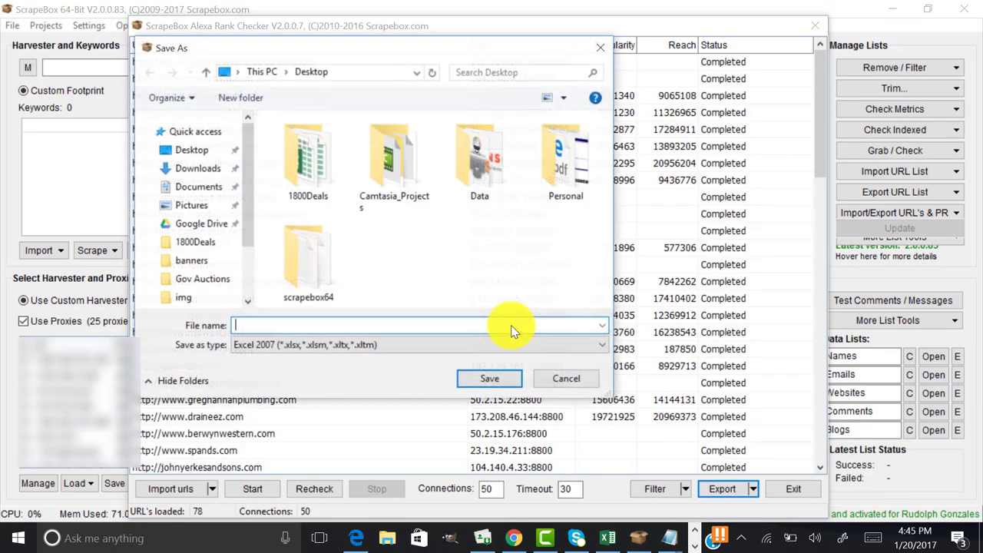
text(chic)
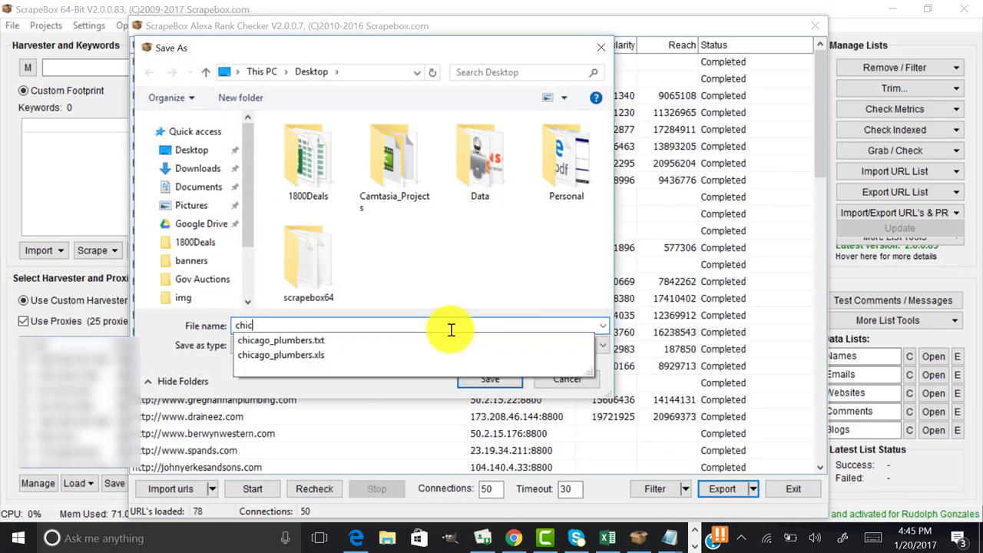
text(ago_plumb)
text(ers_)
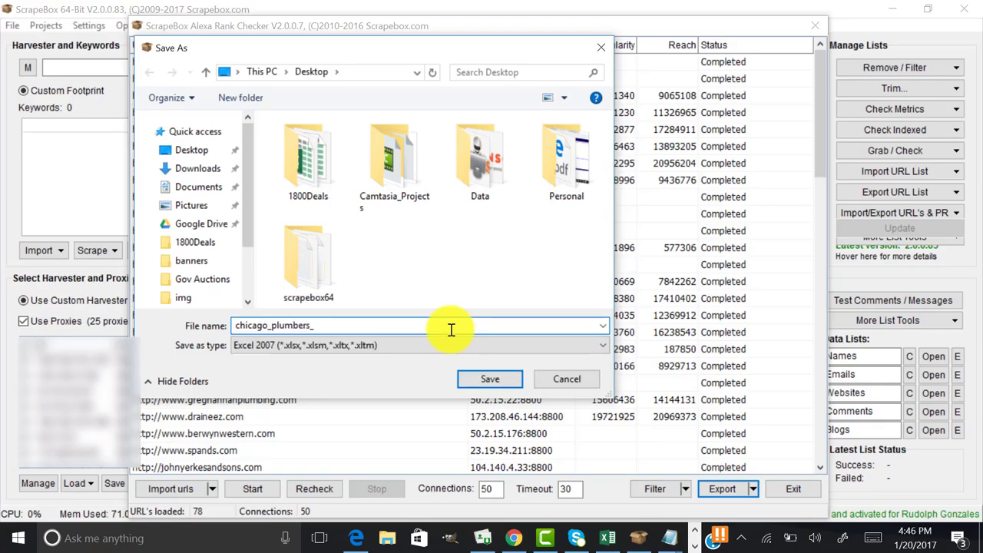
text(clean)
click(498, 375)
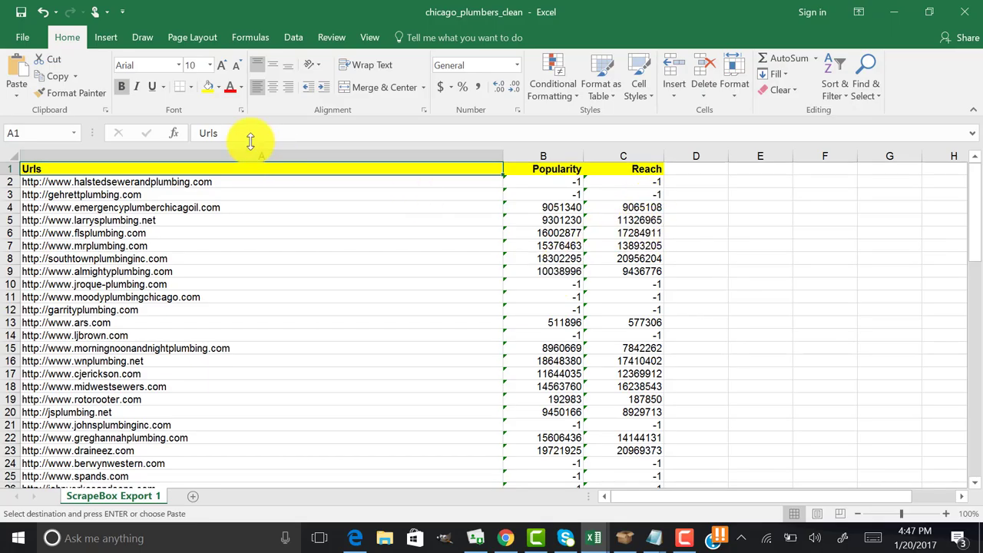
Delete the header row with Urls, Popularity and Reach from the chicago_plumbers_clean sheet.
click(4, 170)
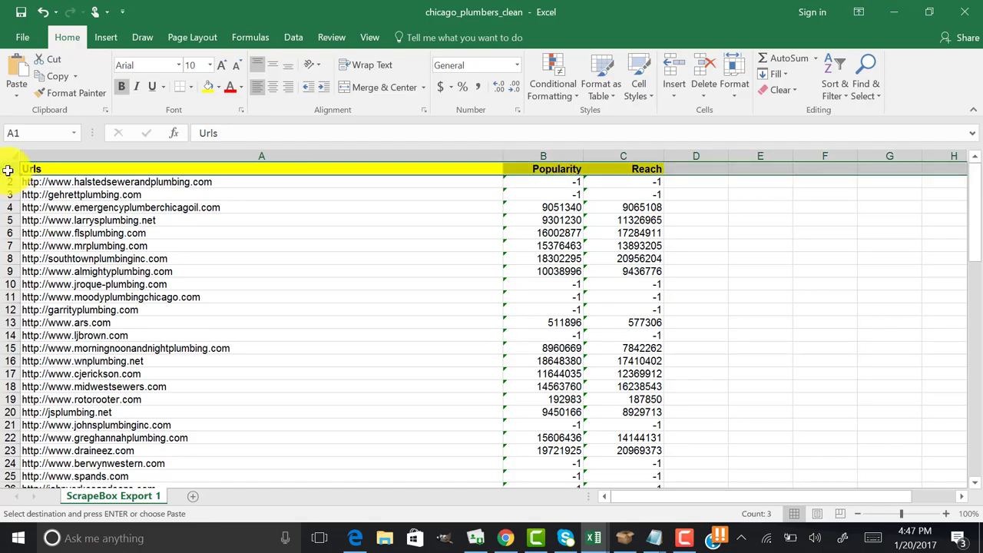
right_click(4, 170)
click(47, 297)
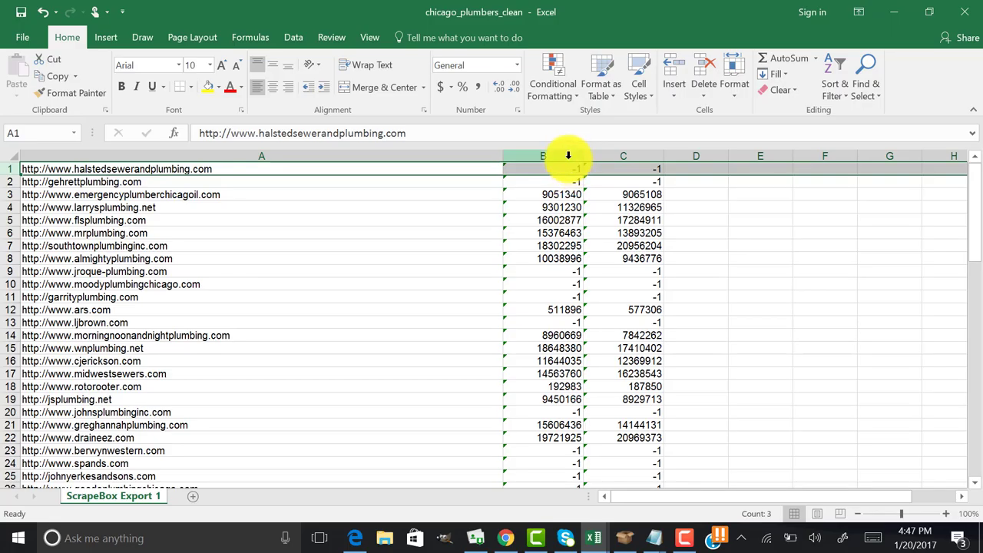
Convert the values stored as text in columns B and C to numbers.
drag(568, 155, 606, 157)
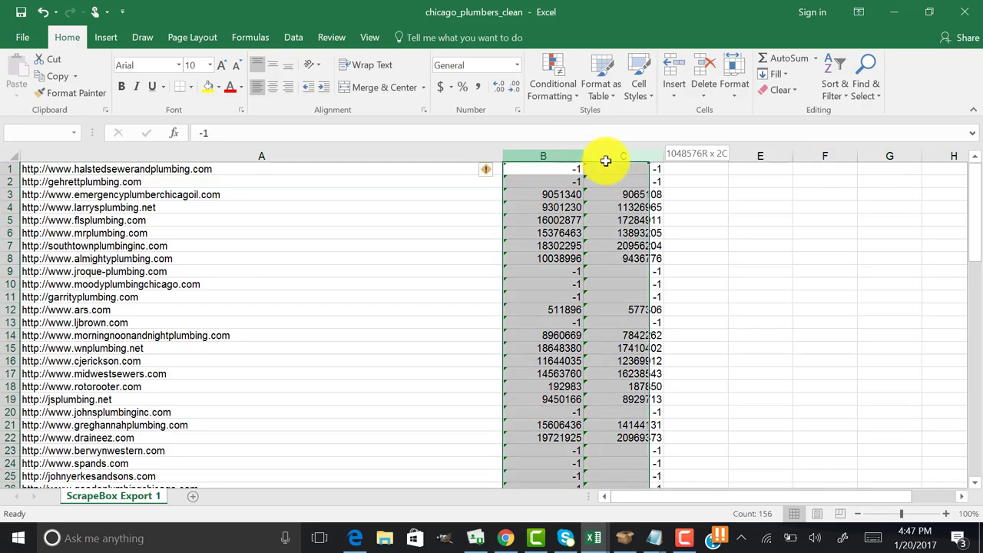
click(492, 172)
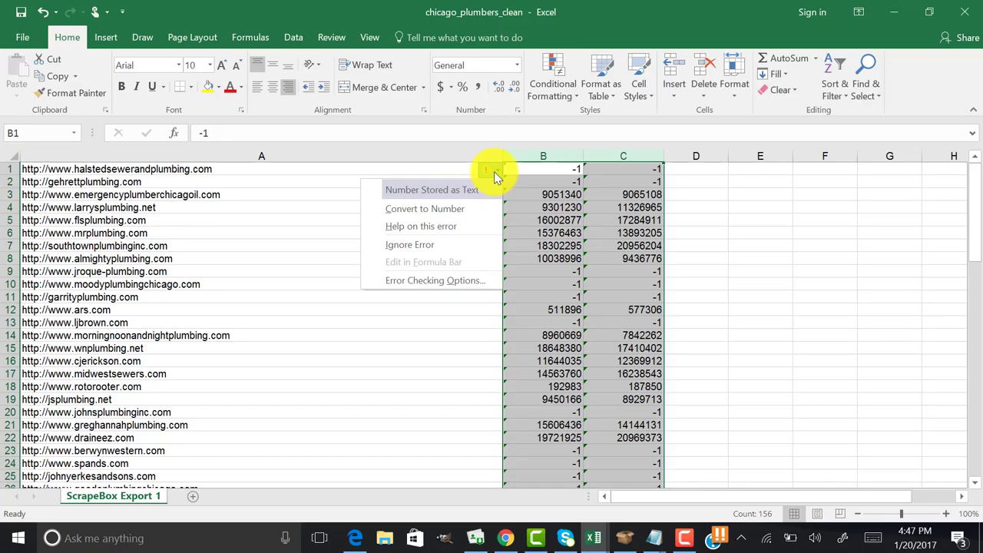
click(442, 211)
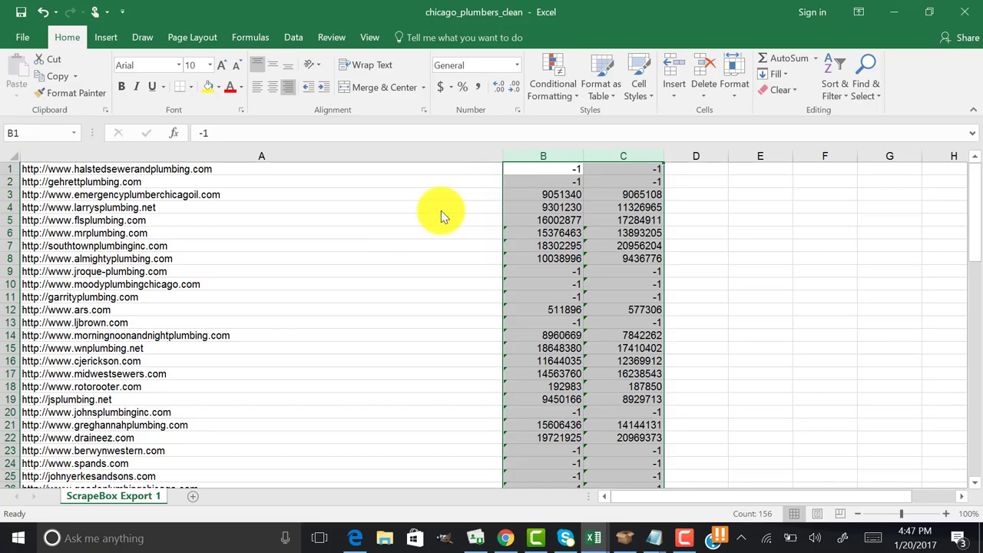
Sort the sheet by column B from smallest to largest, expanding the selection to include the neighbouring columns.
click(562, 156)
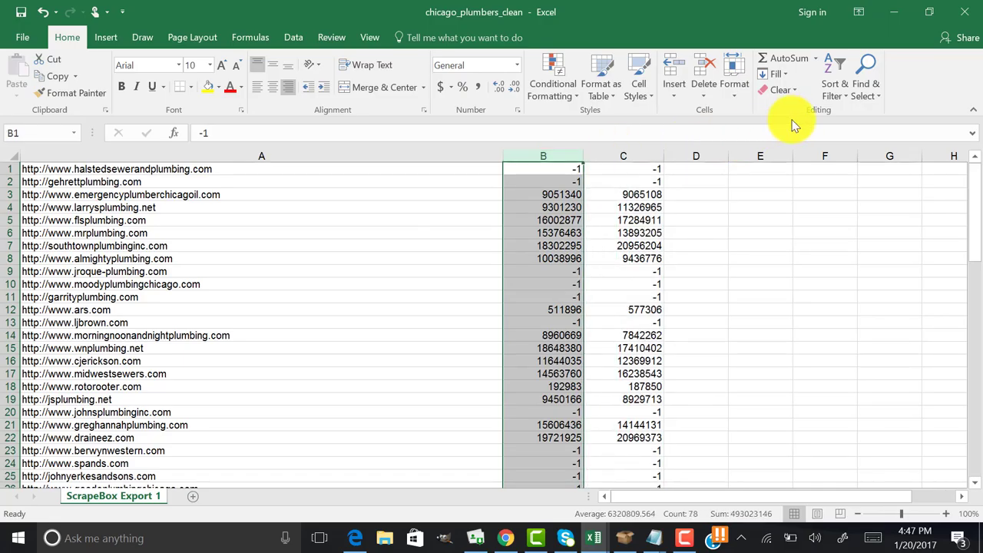
click(830, 91)
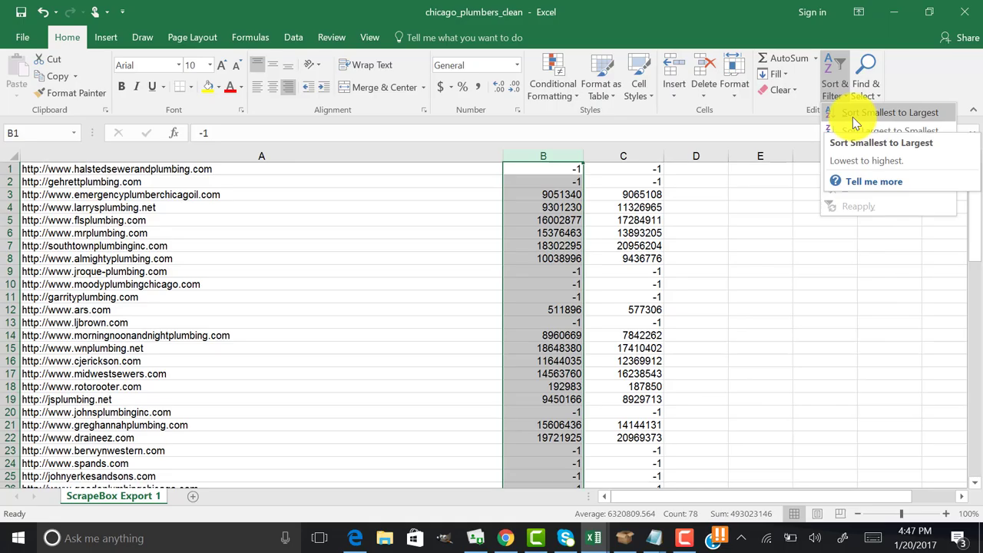
click(853, 117)
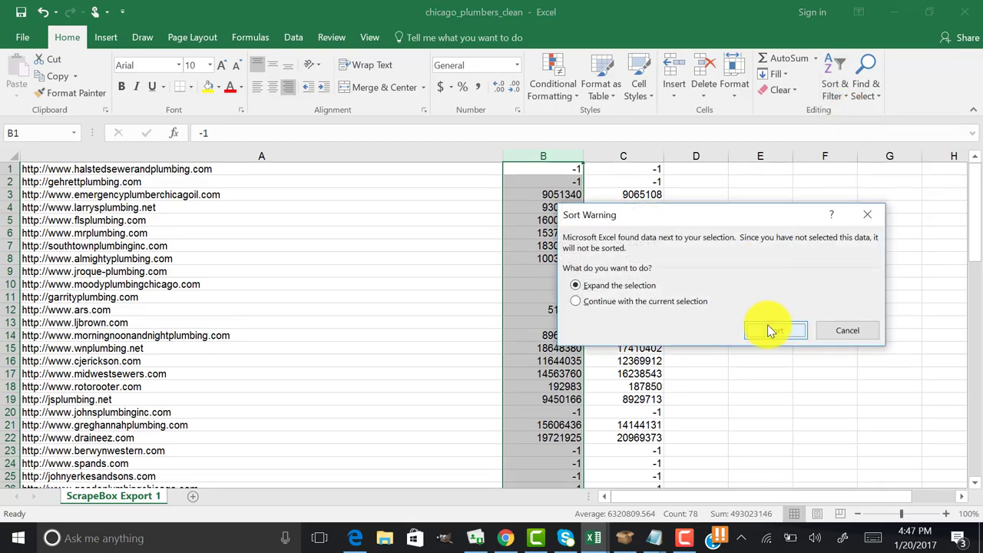
click(771, 330)
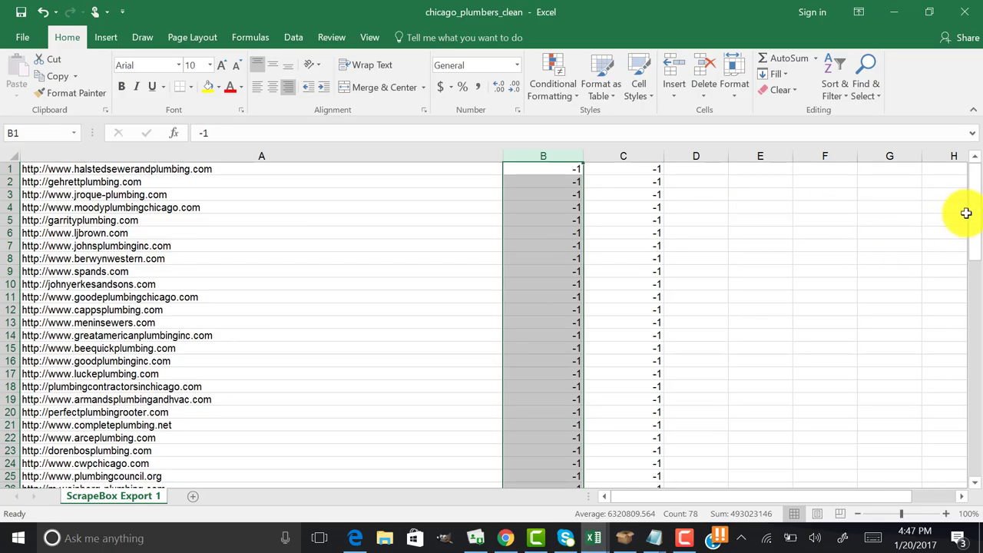
Copy the plumber URL in cell A54, switch to Chrome and enter it as the competitor's website on SpyFu.
drag(977, 221, 973, 325)
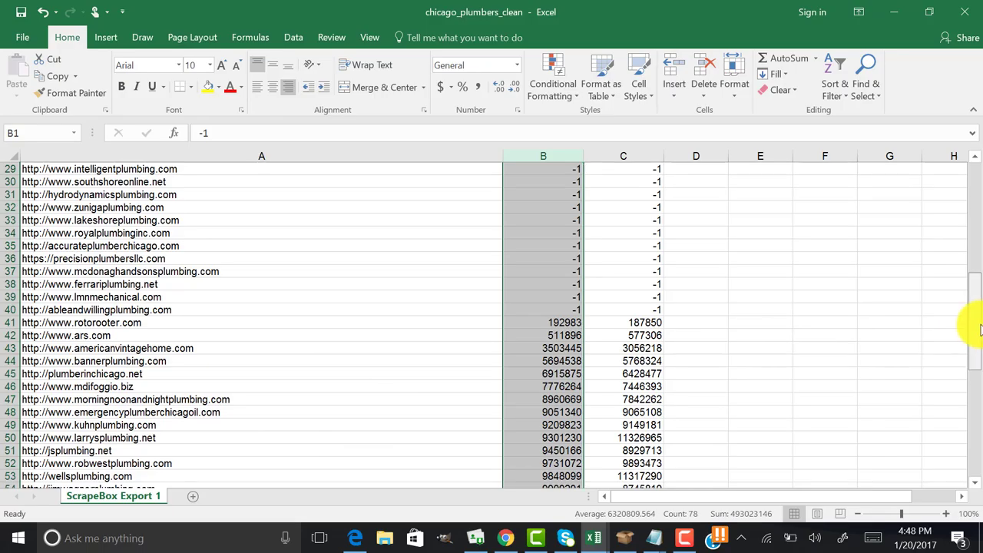
drag(969, 319, 970, 385)
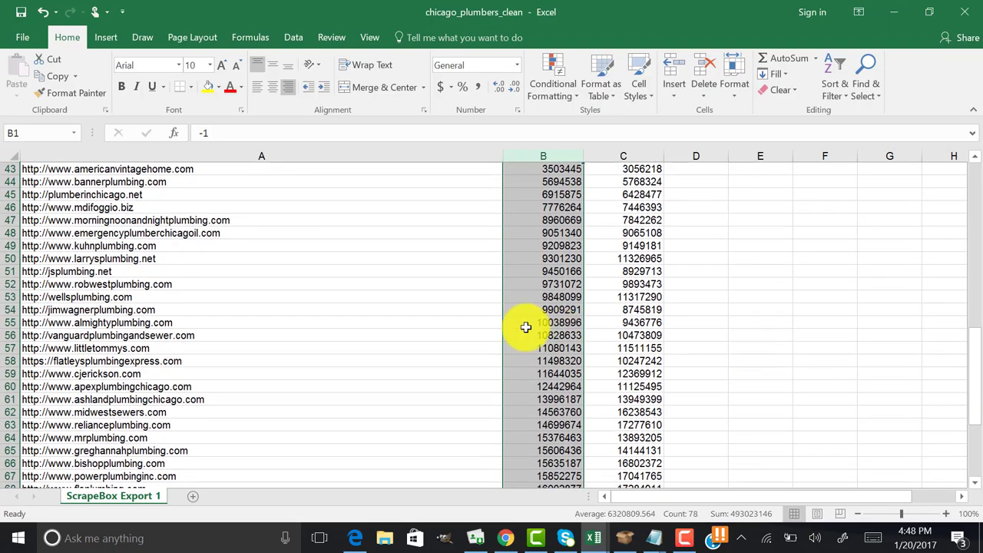
click(181, 308)
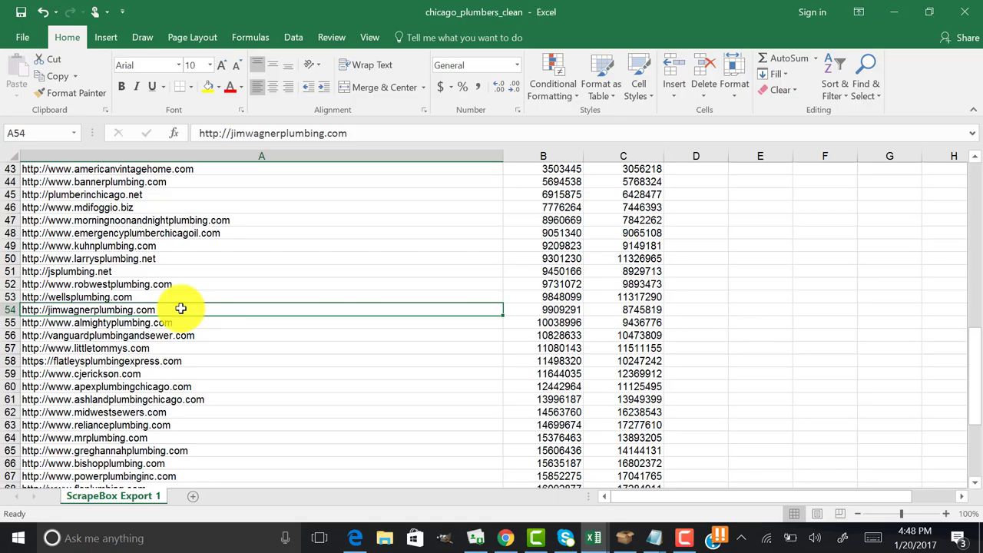
key(ctrl+c)
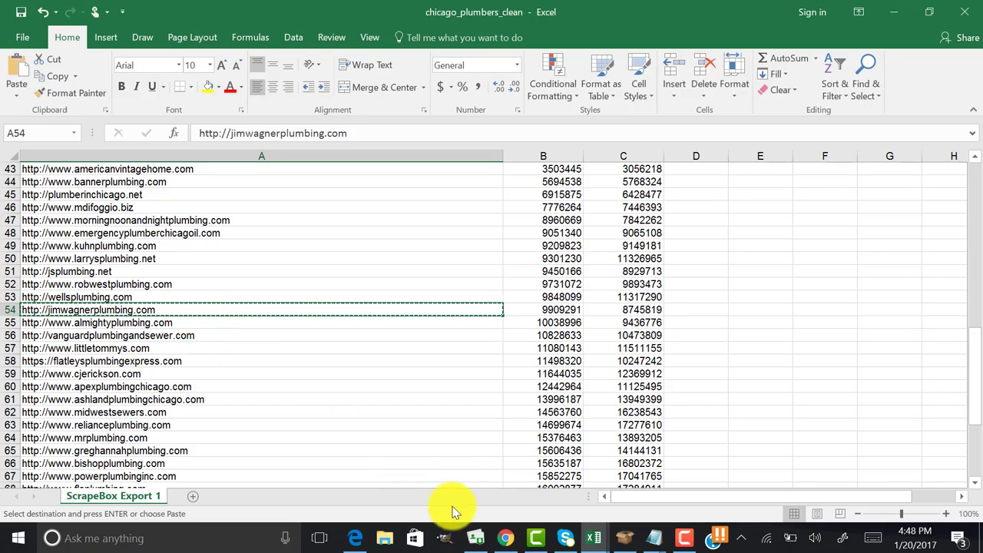
click(506, 537)
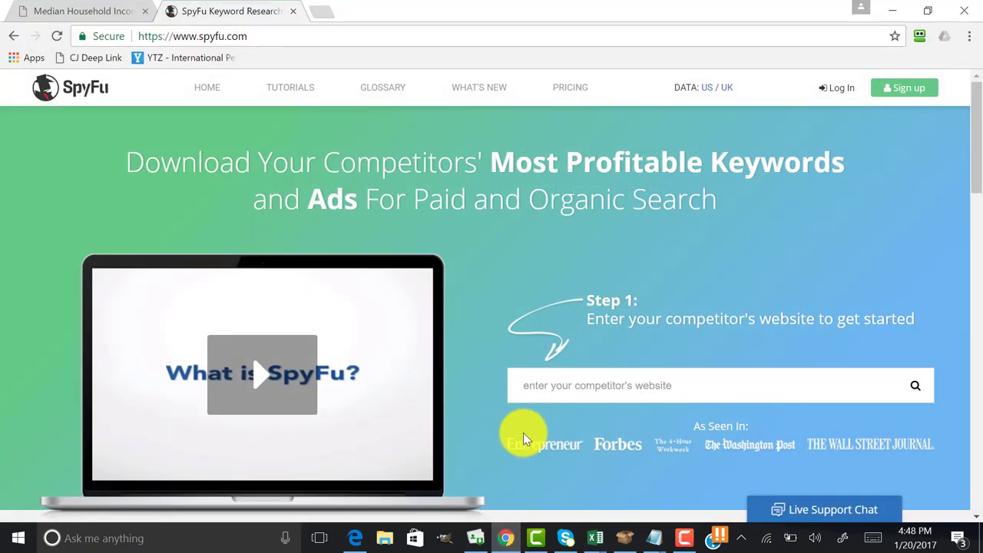
click(555, 394)
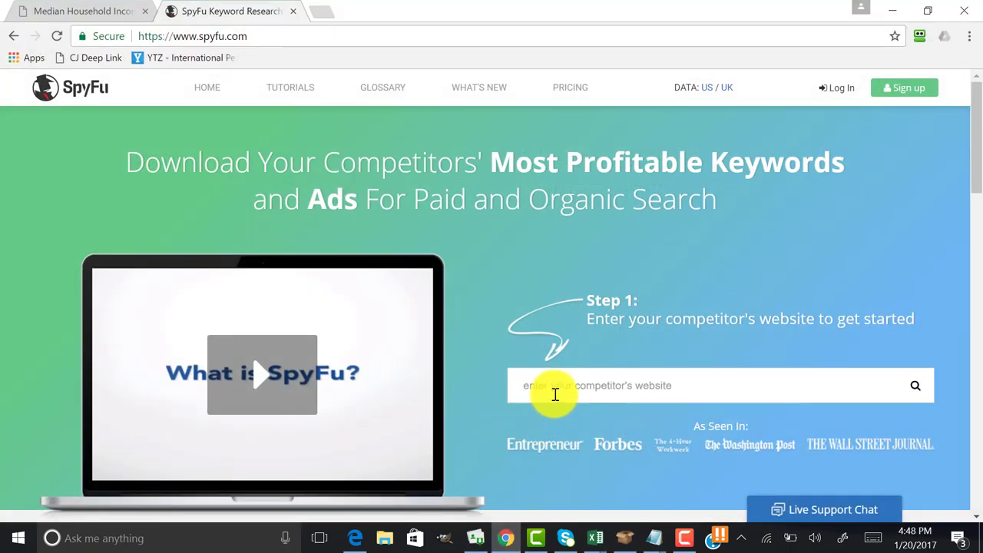
key(ctrl+v)
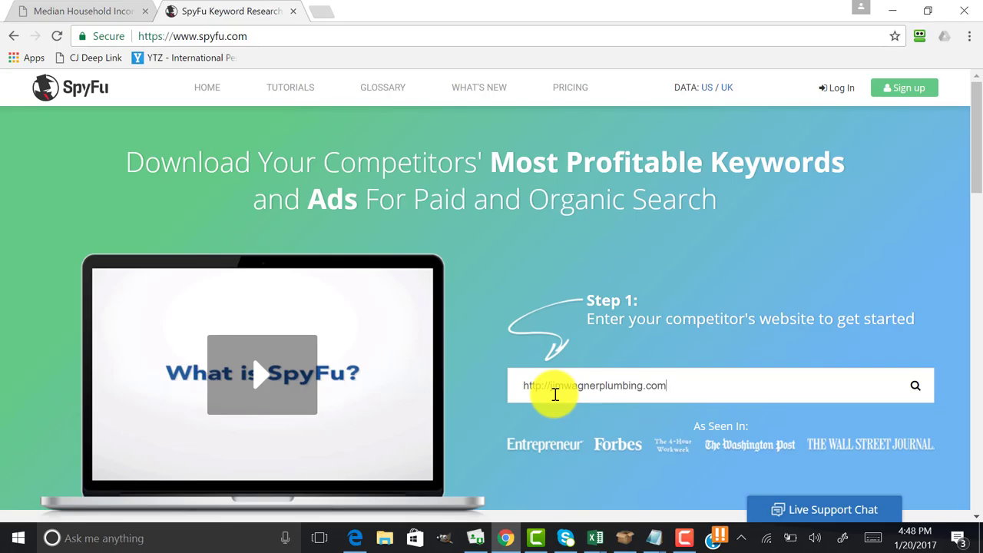